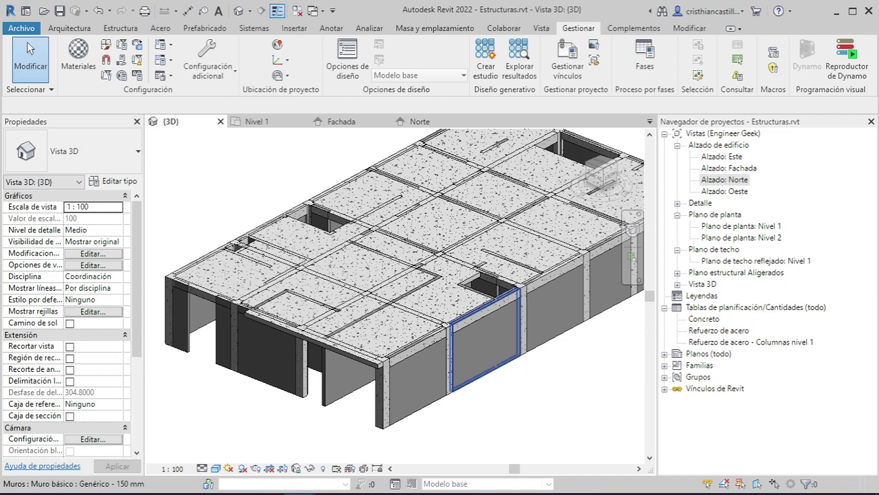
# Orbit and zoom around the model to inspect the walls, slab opening and columns.
pyautogui.keyDown('shift'); pyautogui.moveTo(495, 330); pyautogui.dragTo(457, 337, button='middle'); pyautogui.keyUp('shift')
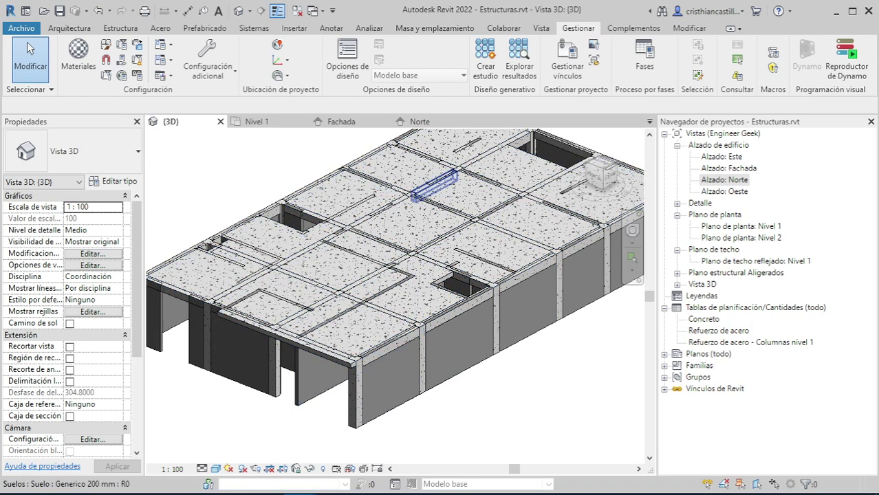
pyautogui.keyDown('shift'); pyautogui.moveTo(410, 354); pyautogui.dragTo(421, 356, button='middle'); pyautogui.keyUp('shift')
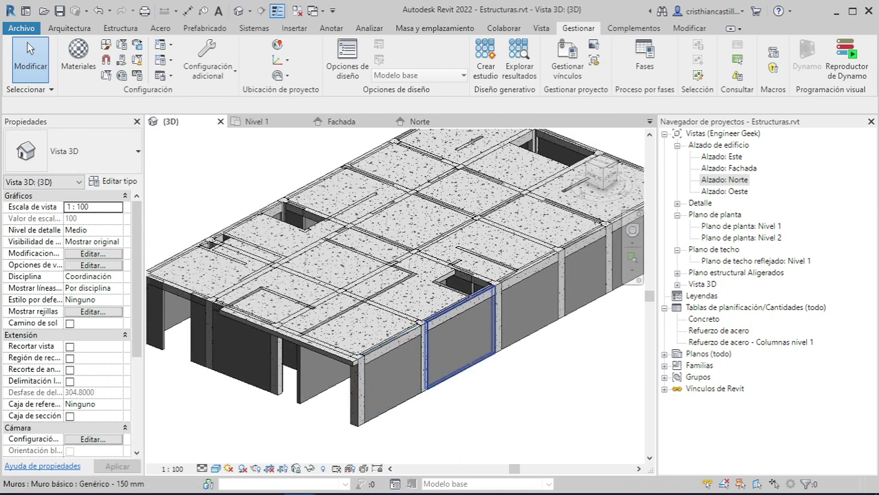
pyautogui.keyDown('shift'); pyautogui.moveTo(528, 303); pyautogui.dragTo(392, 311, button='middle'); pyautogui.keyUp('shift')
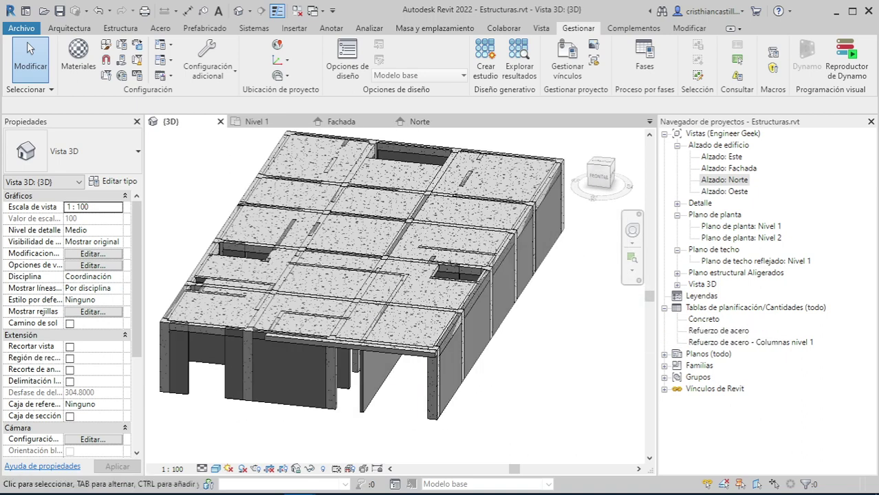
pyautogui.scroll(5, 385, 330)
pyautogui.scroll(-2, 385, 330)
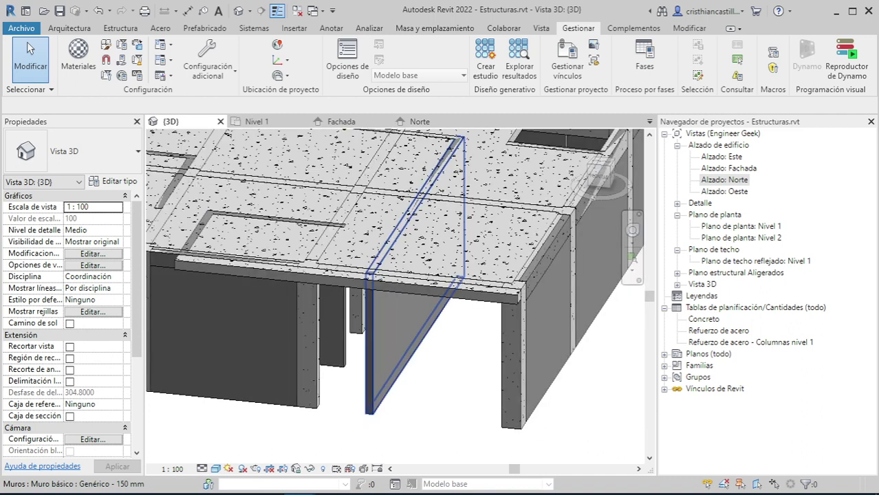
pyautogui.keyDown('shift'); pyautogui.moveTo(395, 296); pyautogui.dragTo(354, 299, button='middle'); pyautogui.keyUp('shift')
pyautogui.scroll(-3, 413, 330)
pyautogui.moveTo(412, 330)
pyautogui.keyDown('shift'); pyautogui.mouseDown(button='middle')
pyautogui.moveTo(440, 312)
pyautogui.moveTo(495, 320)
pyautogui.mouseUp(button='middle'); pyautogui.keyUp('shift')
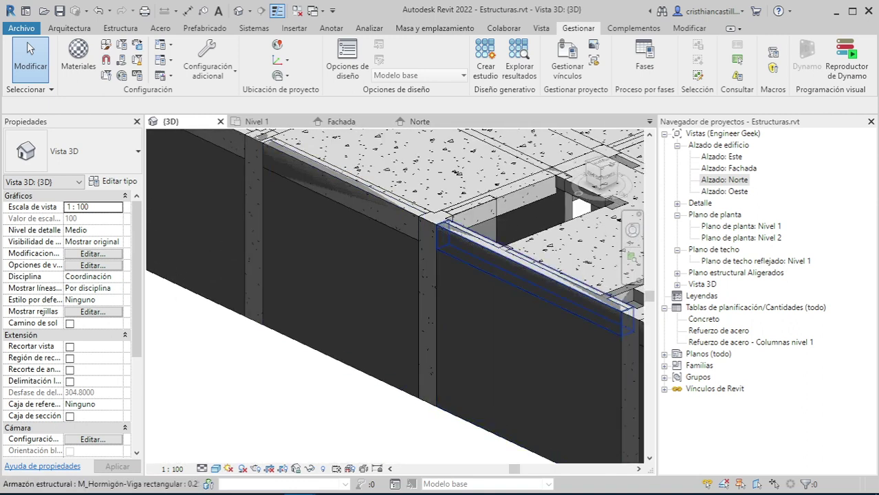
pyautogui.keyDown('shift'); pyautogui.moveTo(396, 295); pyautogui.dragTo(409, 337, button='middle'); pyautogui.keyUp('shift')
pyautogui.scroll(-3, 395, 296)
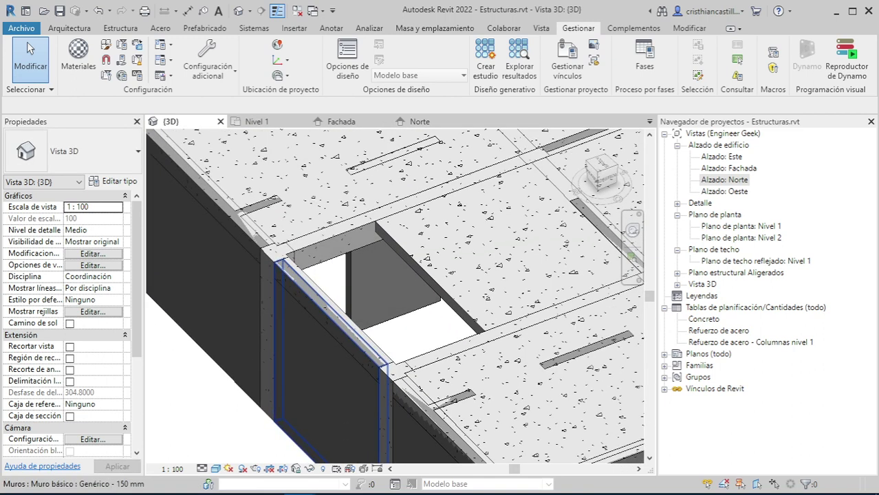
pyautogui.scroll(-2, 395, 296)
pyautogui.scroll(-2, 395, 295)
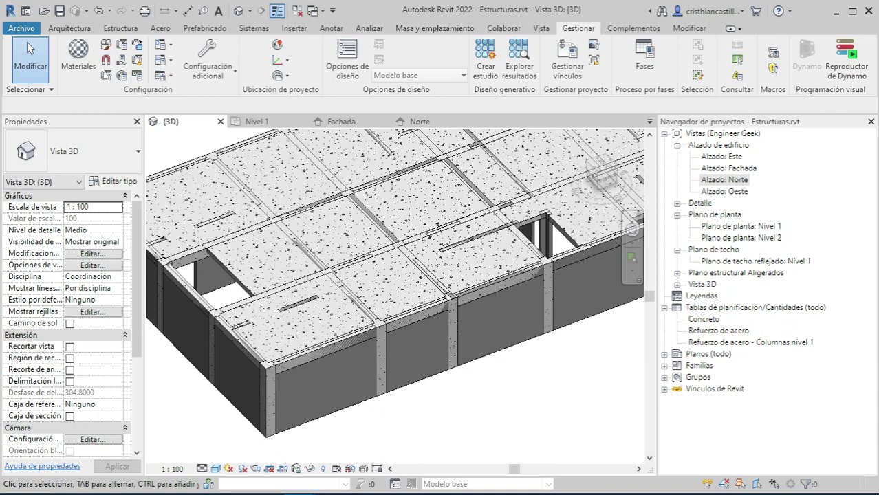
# Zoom in and select a Genérico - 150 mm wall under the slab.
pyautogui.keyDown('shift'); pyautogui.moveTo(302, 402); pyautogui.dragTo(302, 207, button='middle'); pyautogui.keyUp('shift')
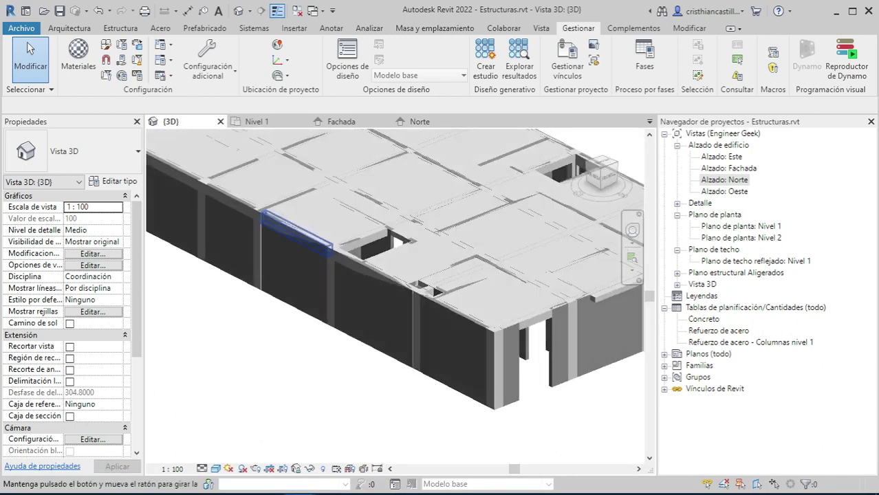
pyautogui.keyDown('shift'); pyautogui.moveTo(268, 180); pyautogui.dragTo(412, 206, button='middle'); pyautogui.keyUp('shift')
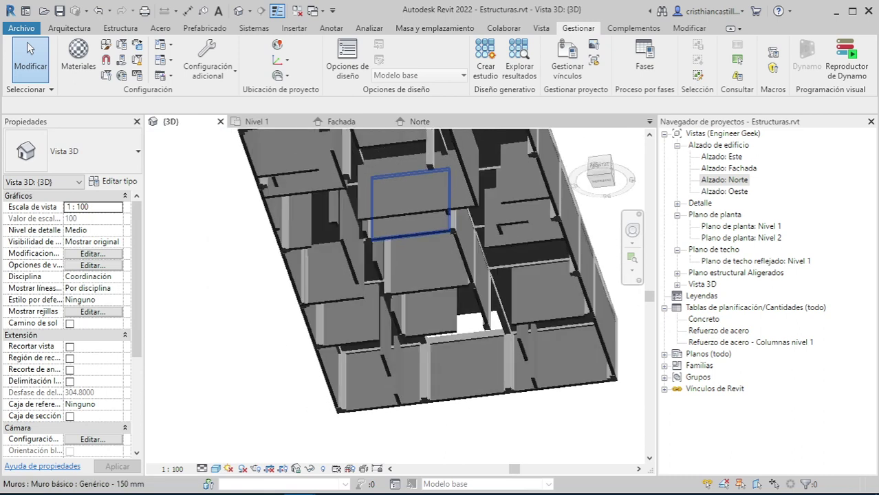
pyautogui.scroll(2, 475, 254)
pyautogui.scroll(2, 475, 254)
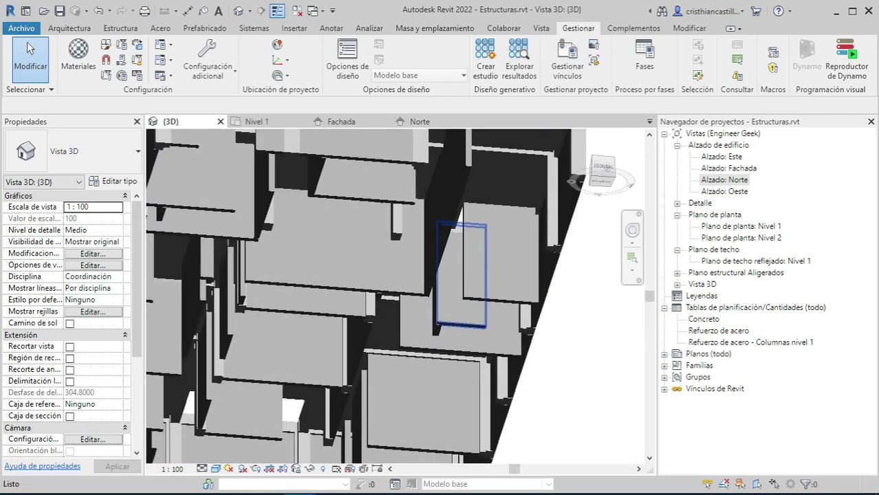
pyautogui.scroll(2, 475, 254)
pyautogui.scroll(2, 474, 255)
pyautogui.scroll(2, 474, 254)
pyautogui.scroll(1, 474, 254)
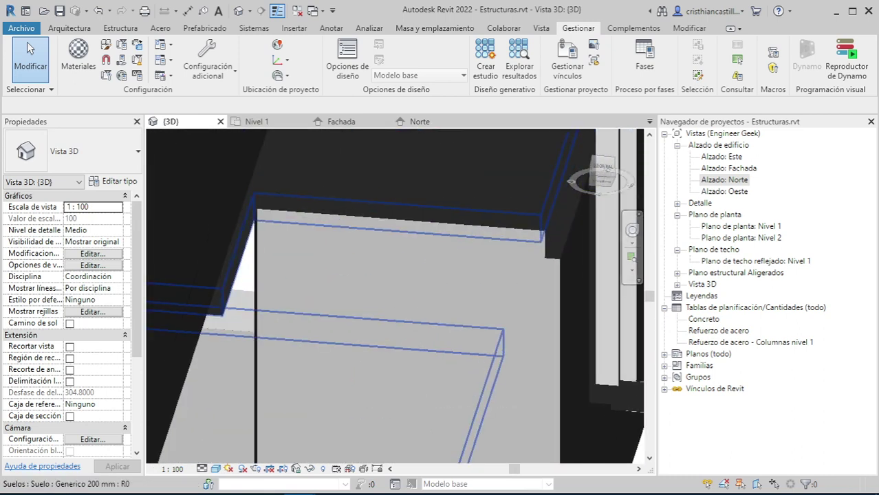
pyautogui.scroll(1, 474, 254)
pyautogui.scroll(1, 474, 255)
pyautogui.scroll(2, 474, 254)
pyautogui.scroll(1, 475, 255)
pyautogui.scroll(1, 475, 254)
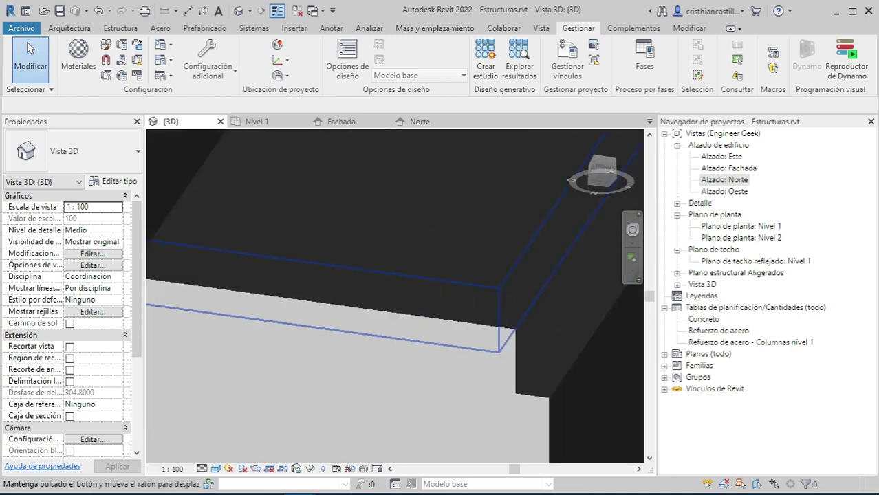
pyautogui.scroll(1, 474, 255)
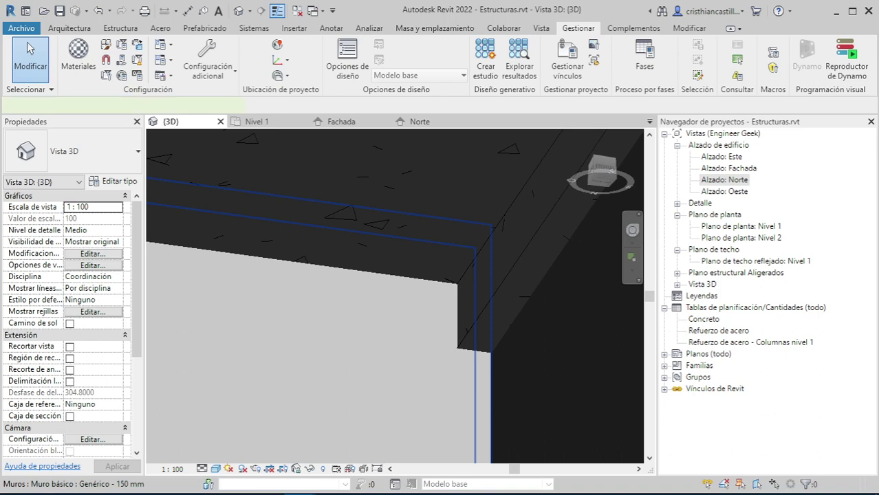
pyautogui.click(196, 340)
# Switch to the ViewCube top view, then orbit back to an overall oblique 3D view.
pyautogui.click(601, 167)
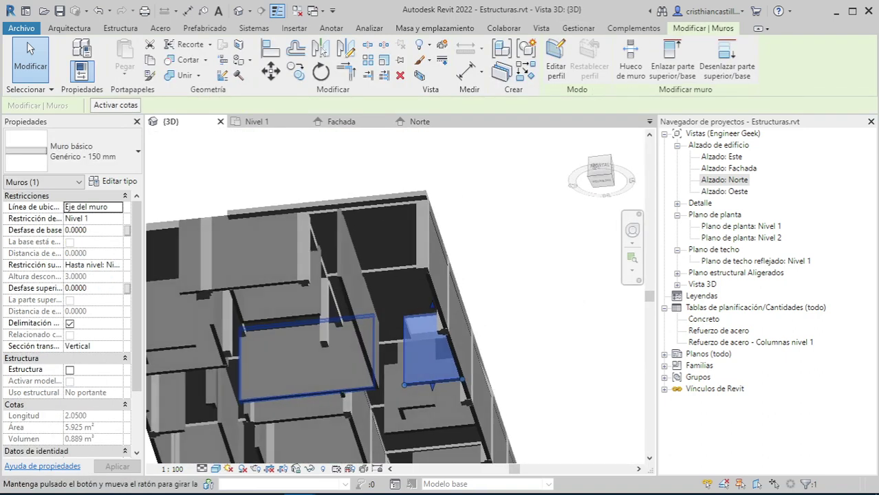
pyautogui.moveTo(601, 168); pyautogui.dragTo(593, 199)
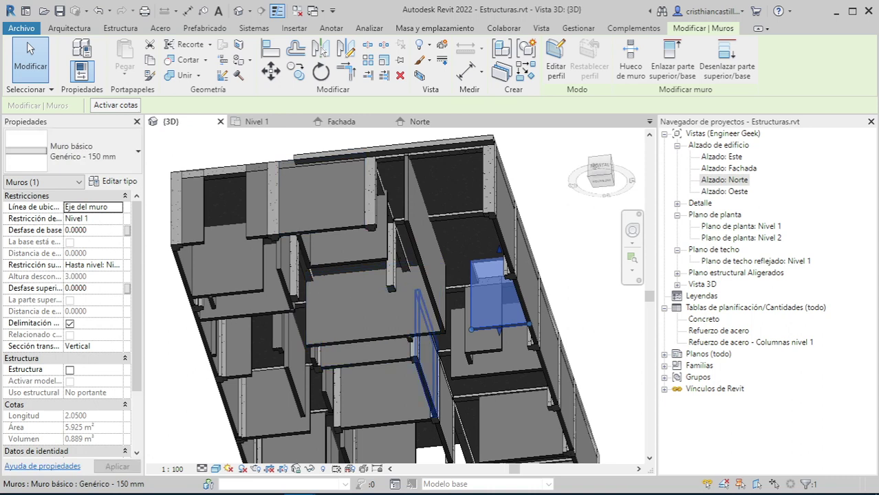
pyautogui.keyDown('shift'); pyautogui.moveTo(413, 309); pyautogui.dragTo(502, 398, button='middle'); pyautogui.keyUp('shift')
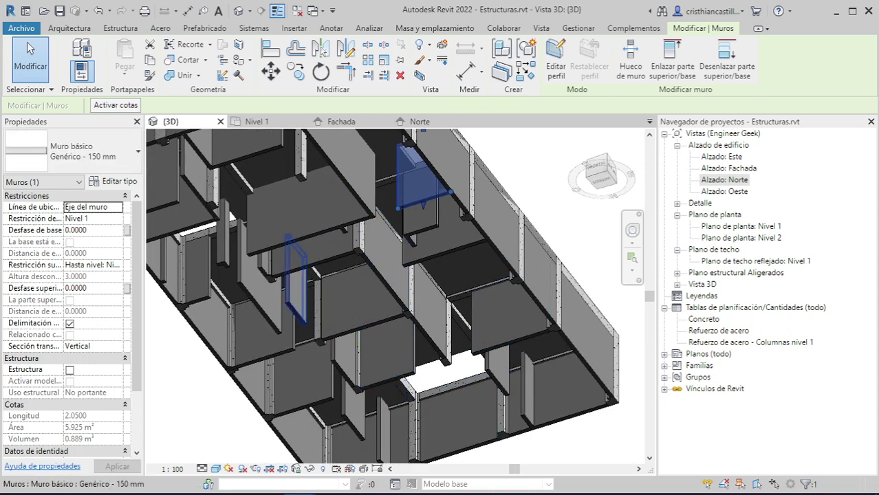
pyautogui.moveTo(395, 295)
pyautogui.keyDown('shift'); pyautogui.mouseDown(button='middle')
pyautogui.moveTo(357, 306)
pyautogui.moveTo(385, 289)
pyautogui.moveTo(378, 286)
pyautogui.moveTo(392, 275)
pyautogui.moveTo(388, 264)
pyautogui.moveTo(392, 323)
pyautogui.mouseUp(button='middle'); pyautogui.keyUp('shift')
pyautogui.scroll(-5, 396, 296)
pyautogui.scroll(-2, 396, 295)
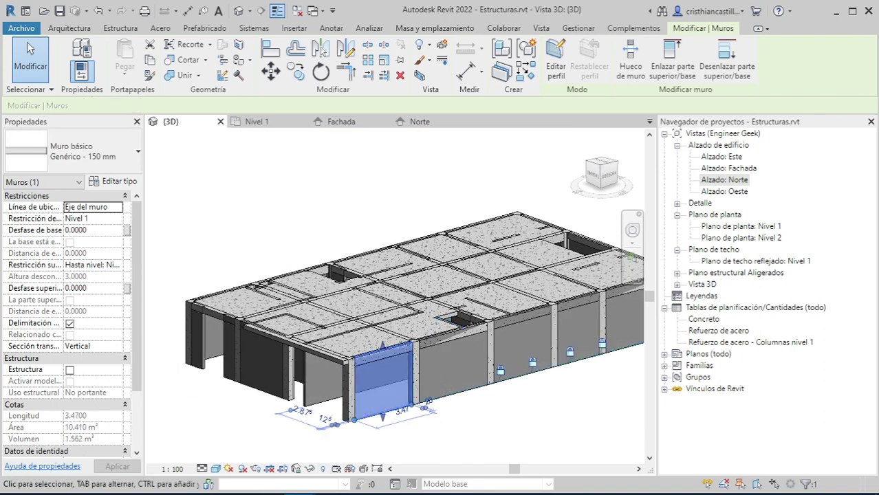
pyautogui.click(310, 468)
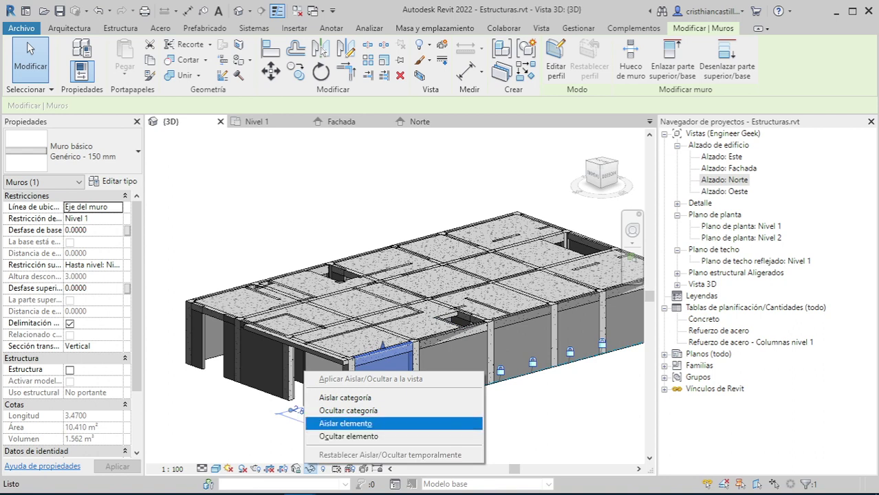
# Isolate the wall category so only walls show, then orbit the isolated walls.
pyautogui.click(345, 398)
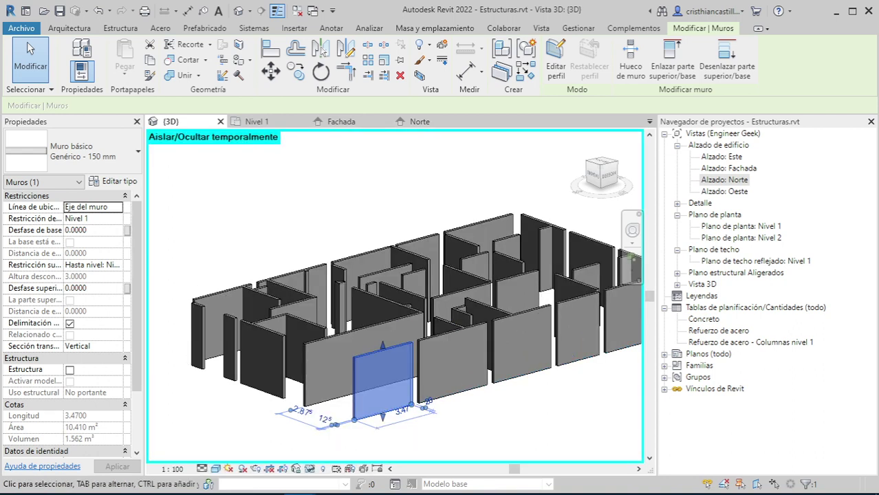
pyautogui.keyDown('shift'); pyautogui.moveTo(344, 330); pyautogui.dragTo(303, 344, button='middle'); pyautogui.keyUp('shift')
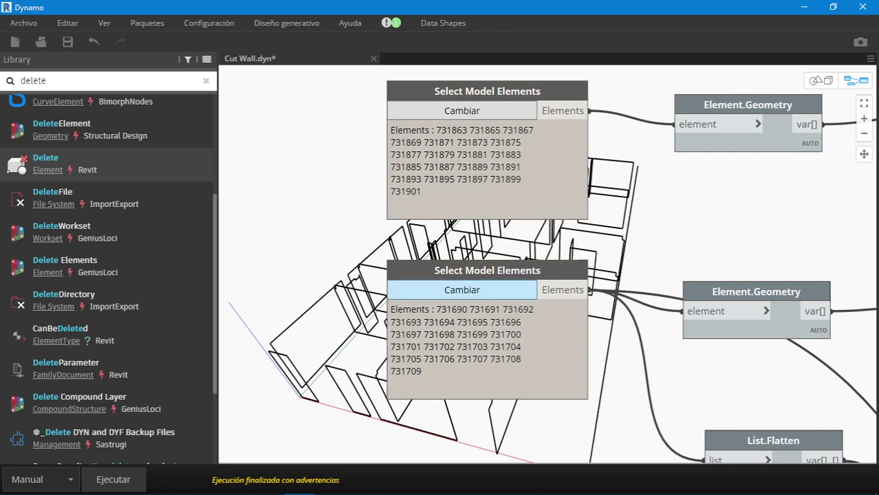
# Select all the isolated walls in the second Select Model Elements node.
pyautogui.click(461, 289)
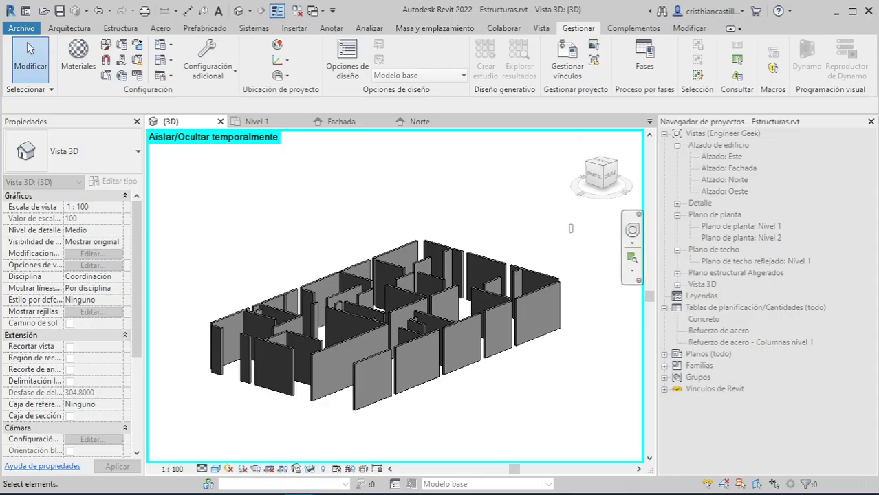
pyautogui.moveTo(570, 229); pyautogui.dragTo(175, 413)
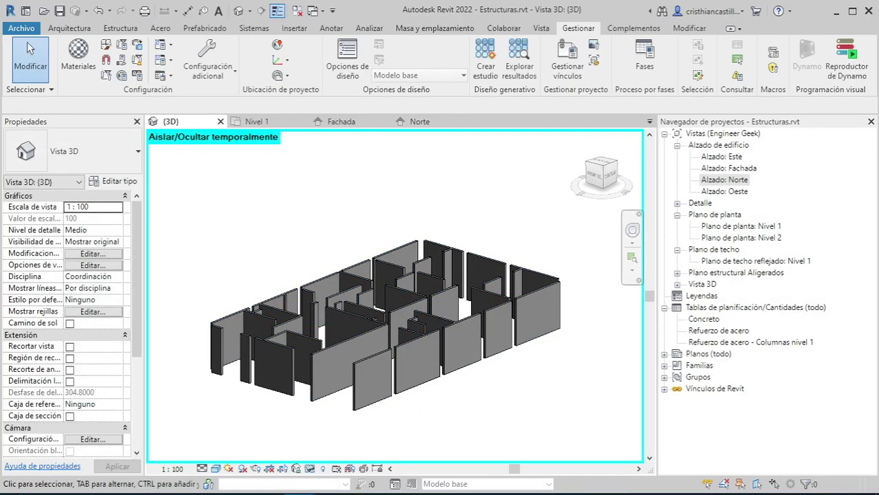
pyautogui.scroll(-5, 547, 264)
pyautogui.scroll(-3, 547, 264)
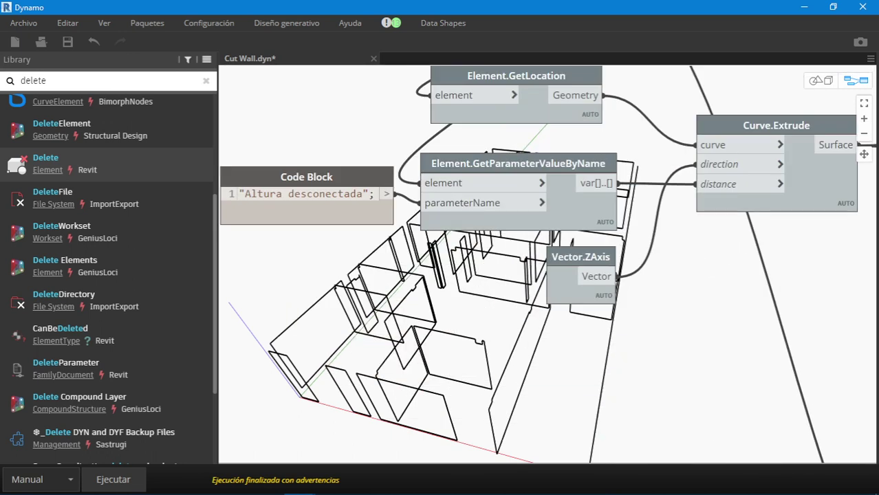
# Review the extrude, wall type and level nodes, then minimize Dynamo.
pyautogui.moveTo(548, 264); pyautogui.dragTo(461, 342, button='middle')
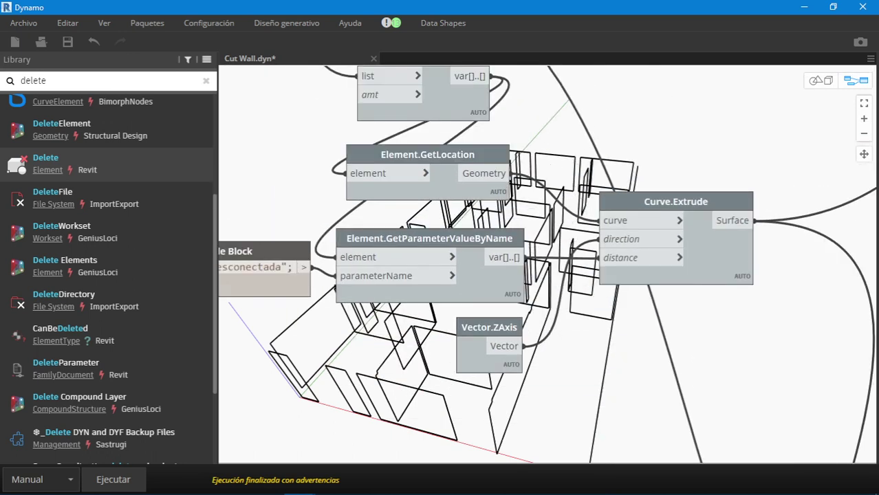
pyautogui.scroll(-3, 548, 264)
pyautogui.moveTo(547, 264)
pyautogui.mouseDown(button='middle')
pyautogui.moveTo(619, 344)
pyautogui.moveTo(619, 172)
pyautogui.mouseUp(button='middle')
pyautogui.scroll(2, 619, 343)
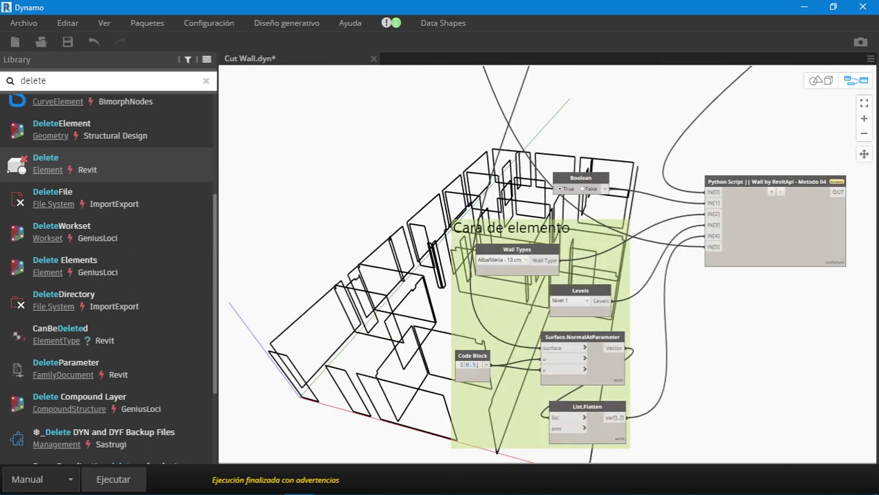
pyautogui.scroll(1, 482, 328)
pyautogui.click(804, 6)
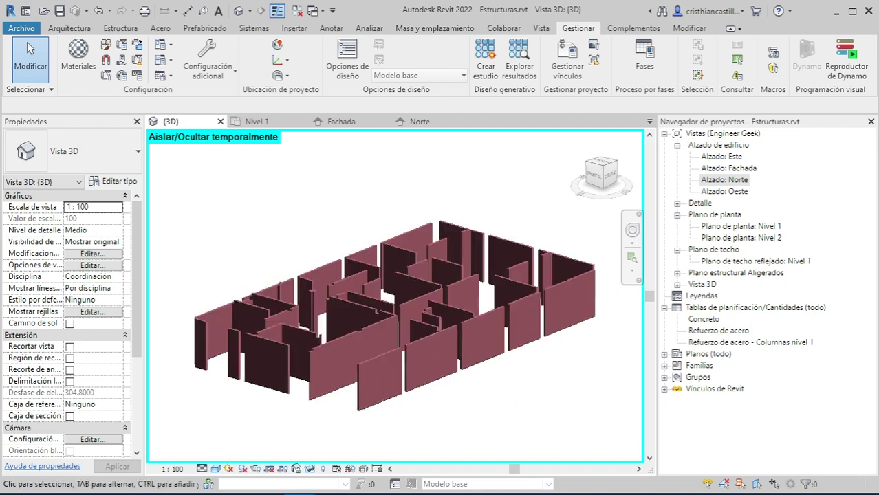
# Reset the temporary isolation to show the full model, then select the floor slab.
pyautogui.scroll(3, 409, 361)
pyautogui.scroll(2, 410, 361)
pyautogui.scroll(2, 409, 361)
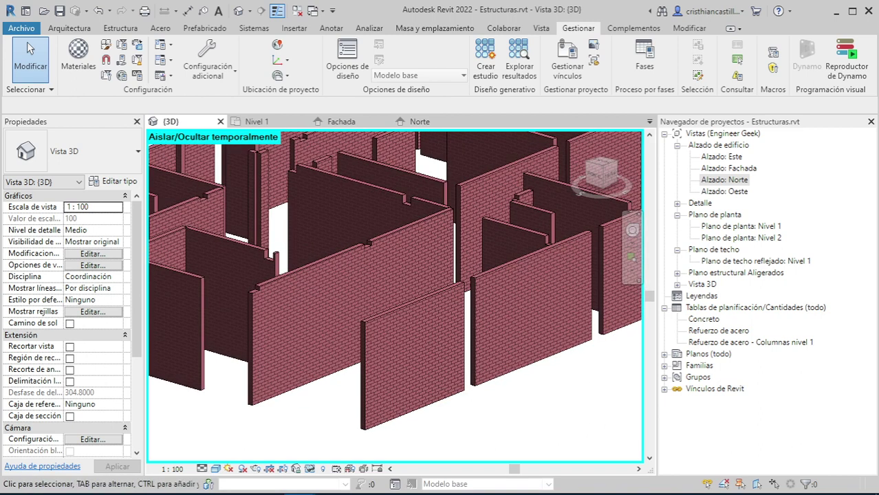
pyautogui.click(310, 469)
pyautogui.click(390, 454)
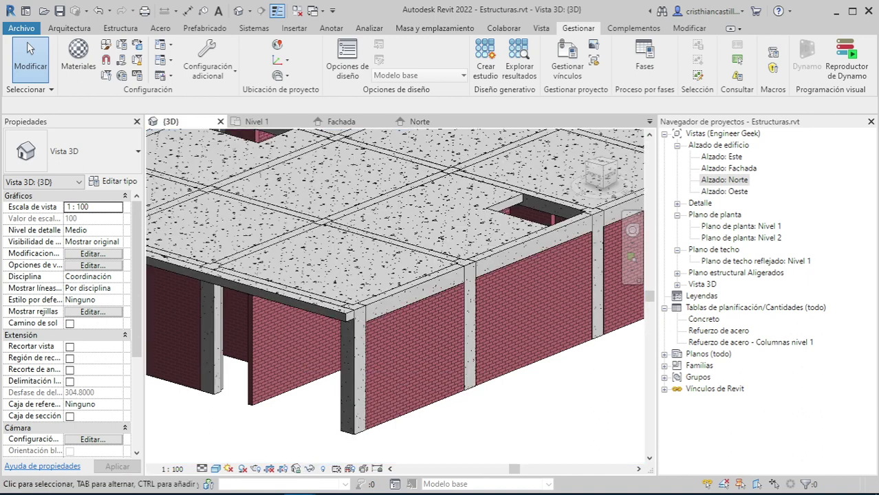
pyautogui.keyDown('shift'); pyautogui.moveTo(385, 309); pyautogui.dragTo(313, 309, button='middle'); pyautogui.keyUp('shift')
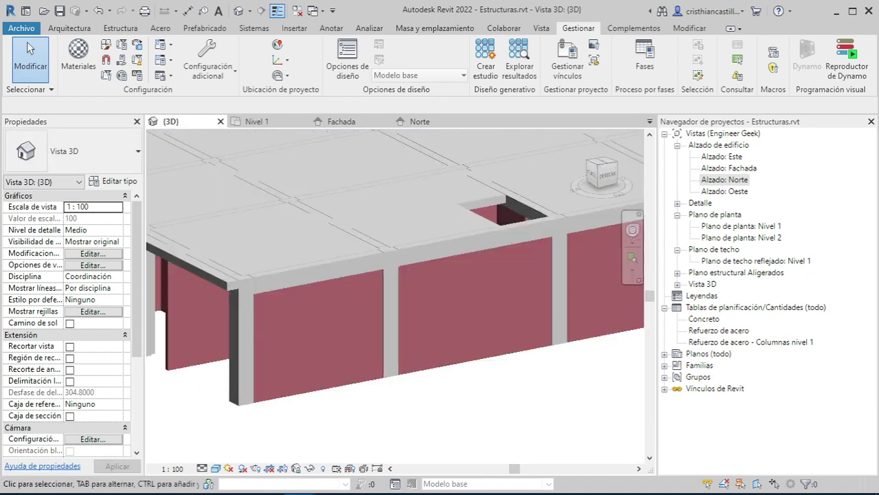
pyautogui.moveTo(313, 310)
pyautogui.keyDown('shift'); pyautogui.mouseDown(button='middle')
pyautogui.moveTo(440, 282)
pyautogui.moveTo(289, 288)
pyautogui.mouseUp(button='middle'); pyautogui.keyUp('shift')
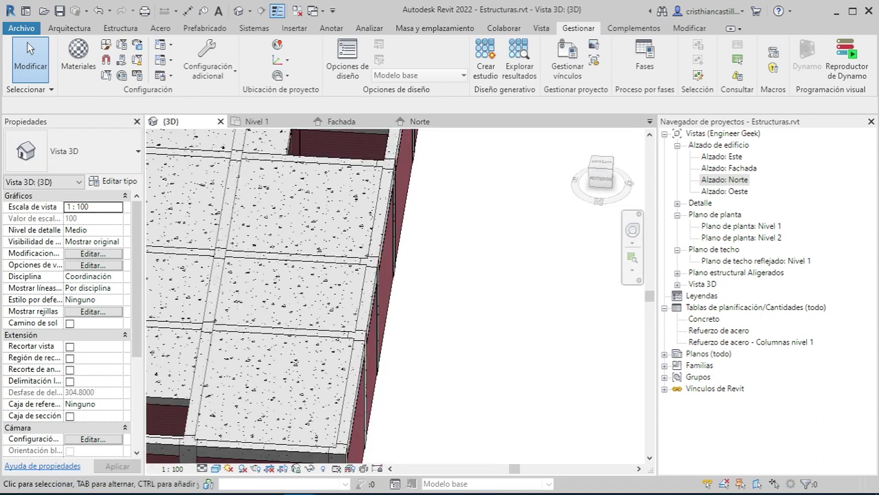
pyautogui.click(289, 289)
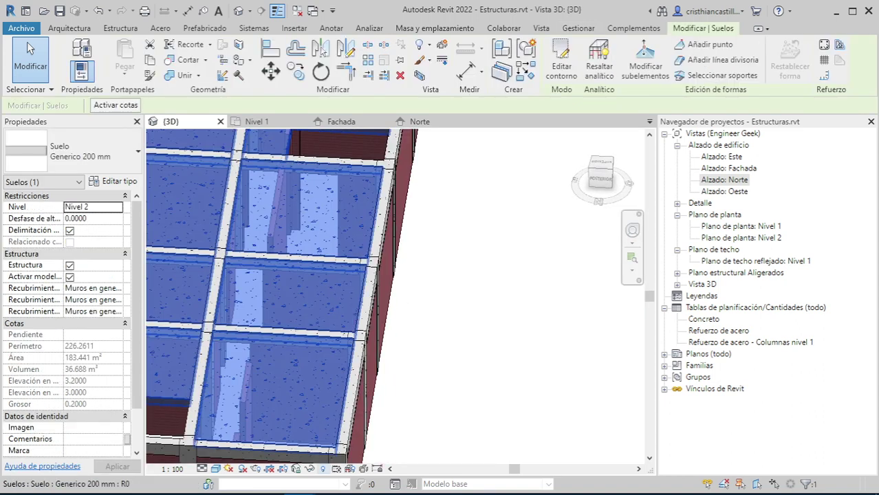
# Temporarily hide the selected Nivel 2 floor slab and tilt to look under the beams.
pyautogui.click(309, 468)
pyautogui.click(348, 435)
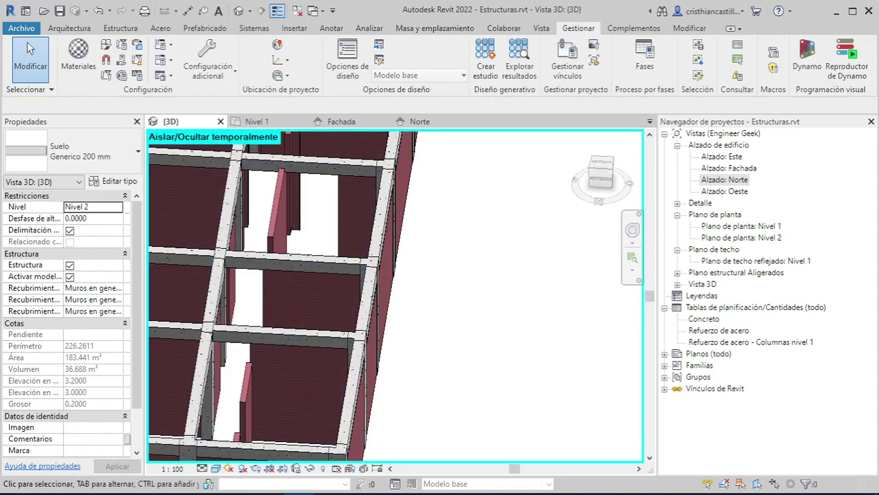
pyautogui.scroll(5, 309, 295)
pyautogui.keyDown('shift'); pyautogui.moveTo(323, 289); pyautogui.dragTo(385, 240, button='middle'); pyautogui.keyUp('shift')
pyautogui.scroll(3, 330, 275)
pyautogui.scroll(2, 330, 275)
pyautogui.scroll(-3, 413, 241)
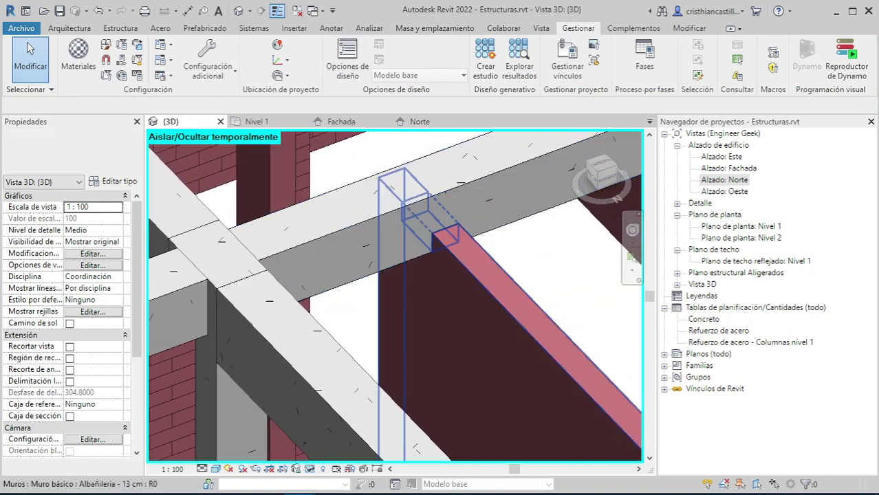
# Select an Albañilería 13 cm brick wall beneath a beam and orbit to inspect it.
pyautogui.click(523, 330)
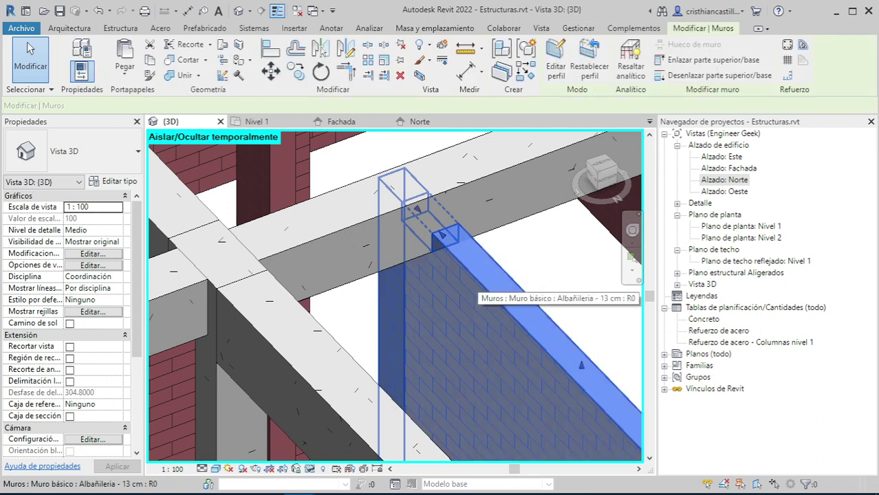
pyautogui.keyDown('shift'); pyautogui.moveTo(523, 330); pyautogui.dragTo(467, 282, button='middle'); pyautogui.keyUp('shift')
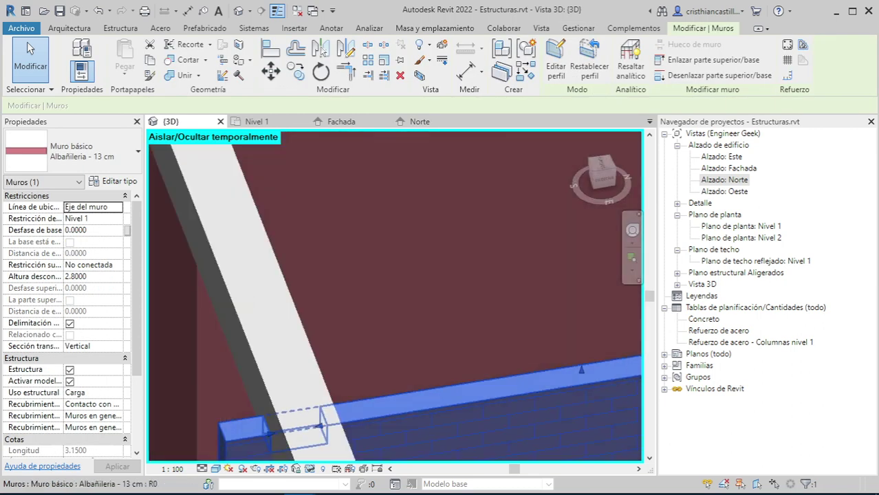
pyautogui.scroll(2, 395, 296)
pyautogui.scroll(1, 395, 296)
pyautogui.scroll(2, 396, 296)
pyautogui.scroll(-3, 426, 310)
pyautogui.moveTo(426, 310)
pyautogui.keyDown('shift'); pyautogui.mouseDown(button='middle')
pyautogui.moveTo(454, 330)
pyautogui.moveTo(402, 344)
pyautogui.mouseUp(button='middle'); pyautogui.keyUp('shift')
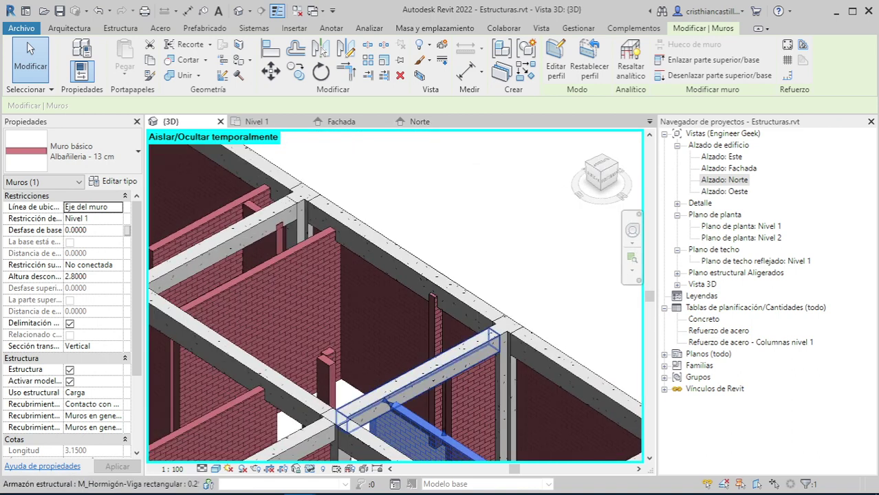
pyautogui.scroll(5, 419, 289)
pyautogui.moveTo(275, 309); pyautogui.dragTo(447, 289, button='middle')
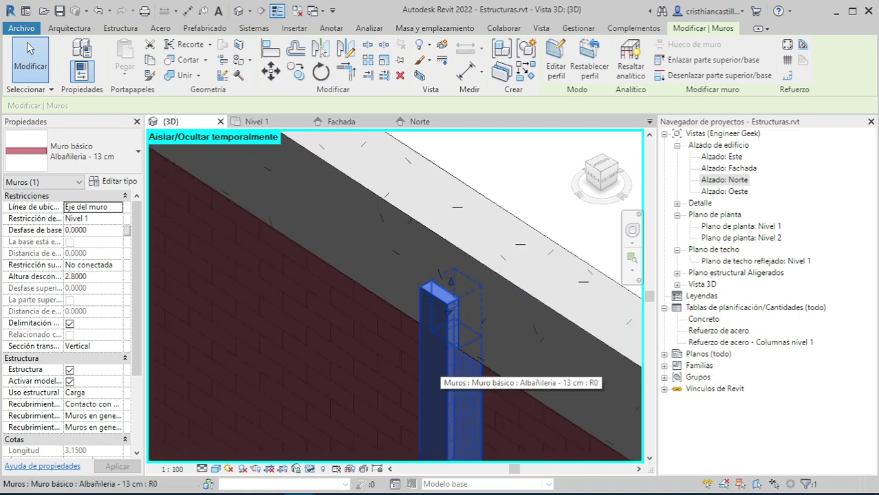
pyautogui.scroll(-5, 396, 295)
pyautogui.scroll(2, 395, 296)
pyautogui.scroll(4, 395, 295)
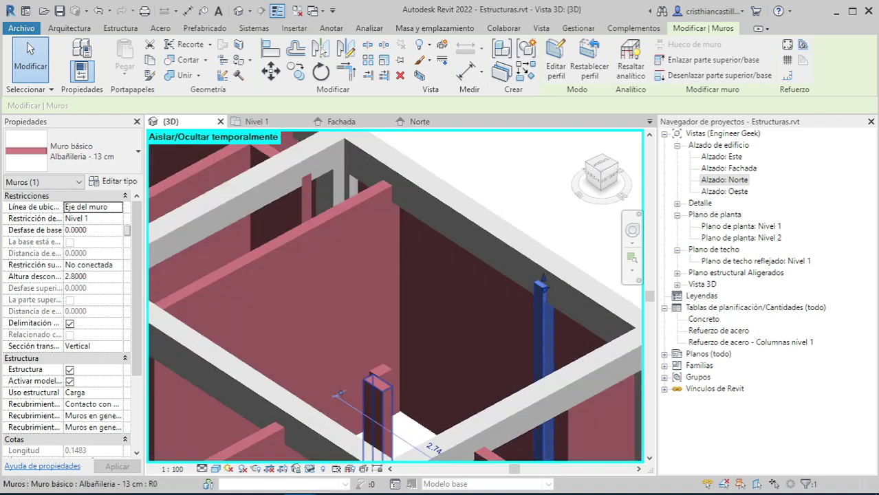
pyautogui.moveTo(395, 296)
pyautogui.mouseDown(button='middle')
pyautogui.moveTo(413, 303)
pyautogui.moveTo(385, 289)
pyautogui.mouseUp(button='middle')
pyautogui.scroll(3, 396, 295)
pyautogui.scroll(-2, 275, 200)
pyautogui.scroll(2, 275, 200)
pyautogui.moveTo(275, 200); pyautogui.dragTo(313, 218, button='middle')
pyautogui.moveTo(396, 296)
pyautogui.keyDown('shift'); pyautogui.mouseDown(button='middle')
pyautogui.moveTo(468, 333)
pyautogui.moveTo(440, 316)
pyautogui.mouseUp(button='middle'); pyautogui.keyUp('shift')
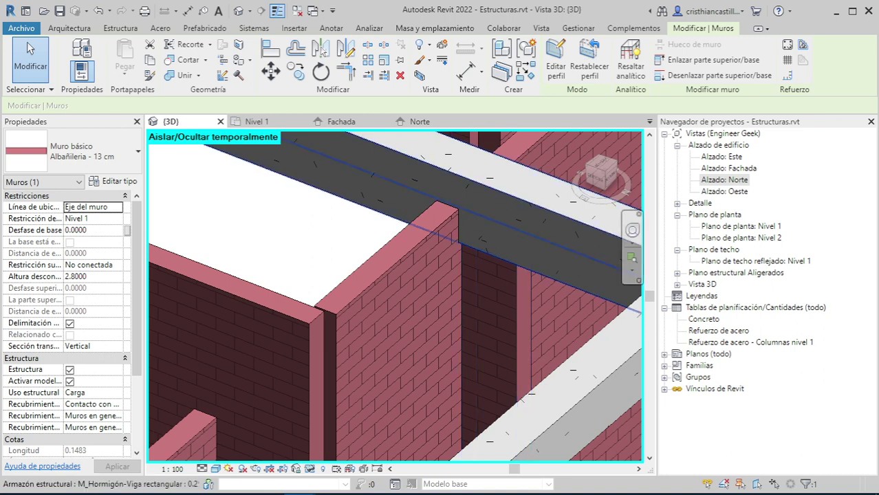
pyautogui.keyDown('shift'); pyautogui.moveTo(396, 296); pyautogui.dragTo(468, 316, button='middle'); pyautogui.keyUp('shift')
pyautogui.scroll(-3, 454, 316)
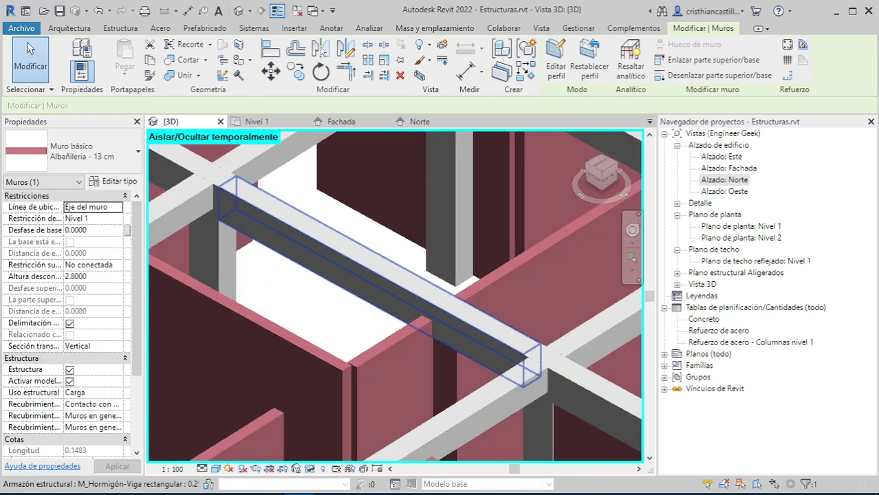
pyautogui.scroll(-3, 454, 316)
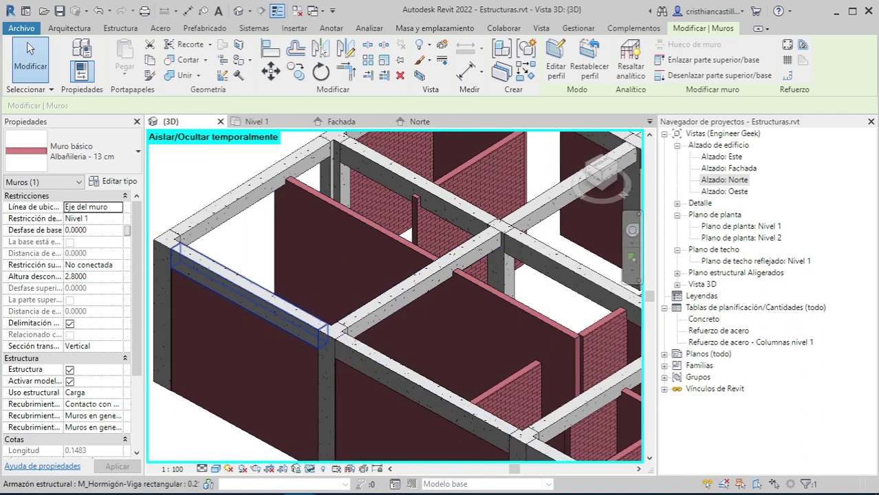
pyautogui.press('z')
pyautogui.press('f')
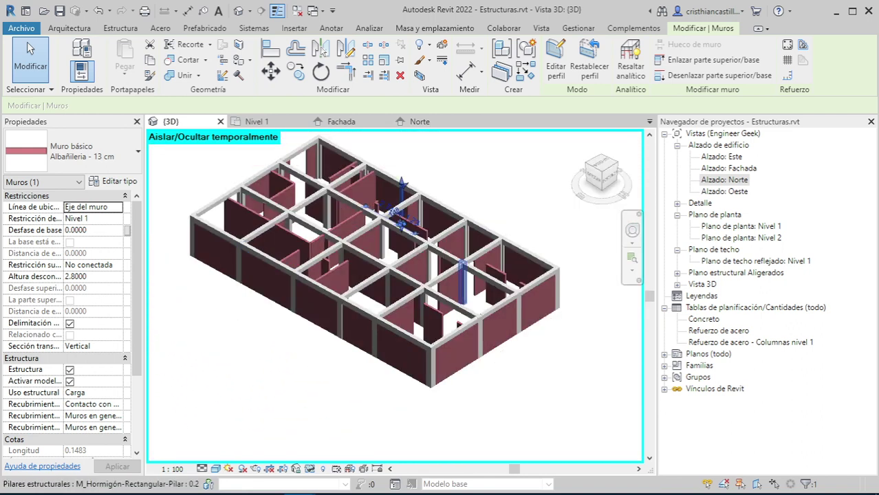
pyautogui.press('Escape')
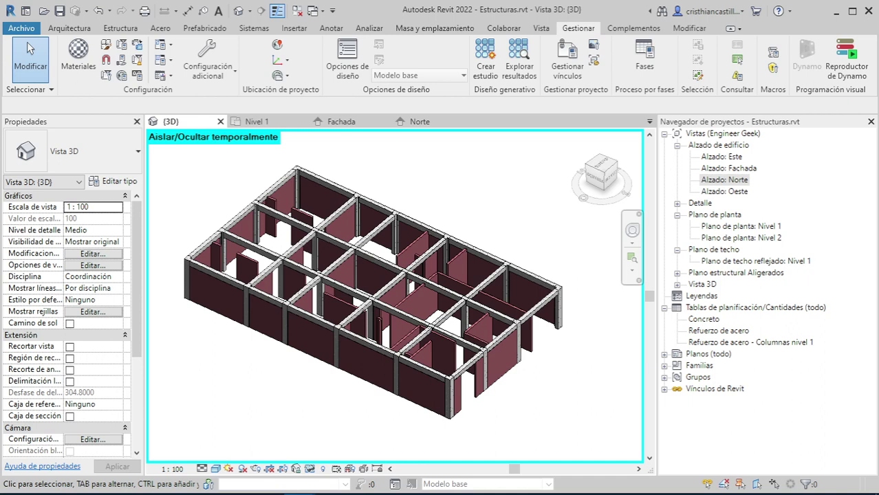
pyautogui.scroll(2, 488, 340)
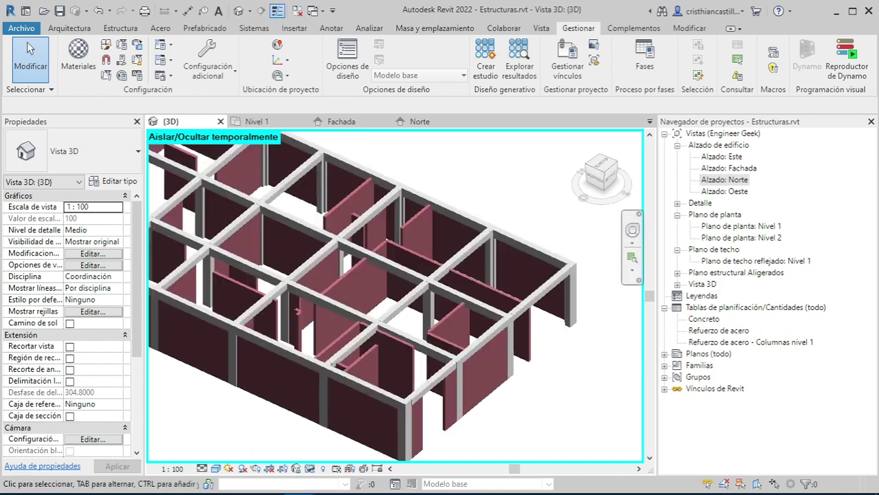
pyautogui.scroll(1, 468, 343)
pyautogui.scroll(2, 429, 351)
pyautogui.scroll(1, 433, 330)
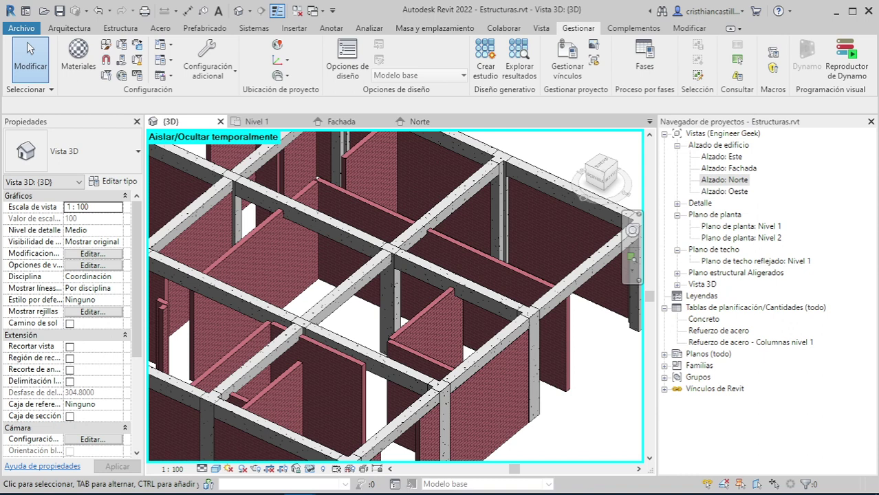
pyautogui.keyDown('shift'); pyautogui.moveTo(323, 358); pyautogui.dragTo(337, 385, button='middle'); pyautogui.keyUp('shift')
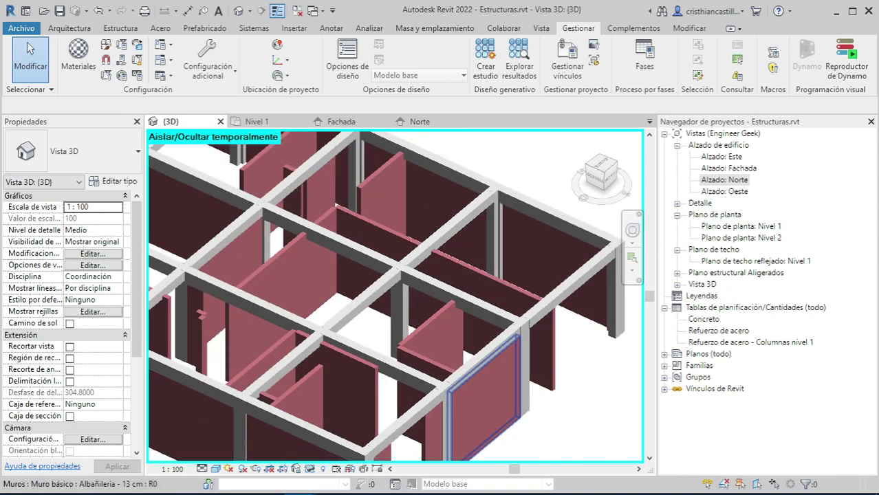
pyautogui.keyDown('shift'); pyautogui.moveTo(316, 340); pyautogui.dragTo(354, 276, button='middle'); pyautogui.keyUp('shift')
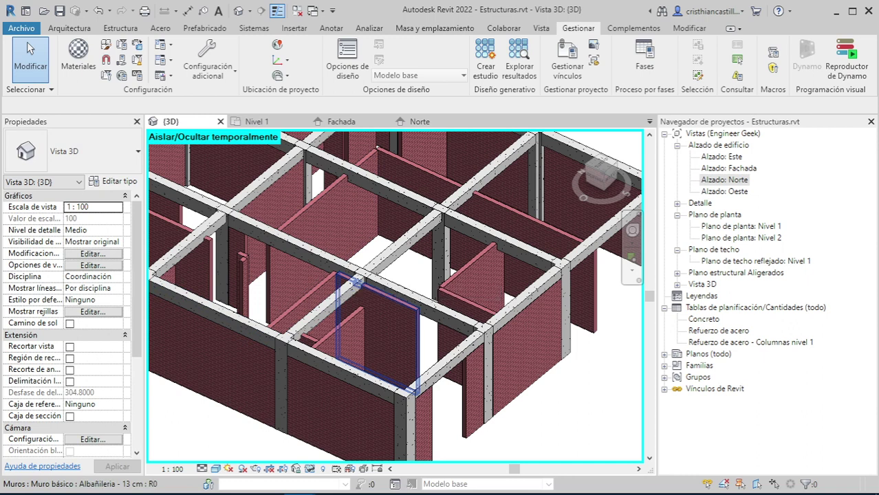
pyautogui.keyDown('shift'); pyautogui.moveTo(395, 295); pyautogui.dragTo(388, 333, button='middle'); pyautogui.keyUp('shift')
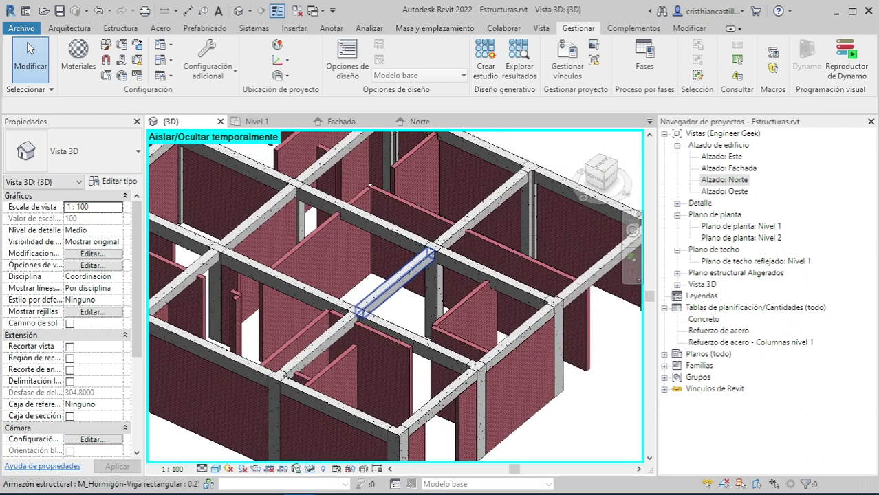